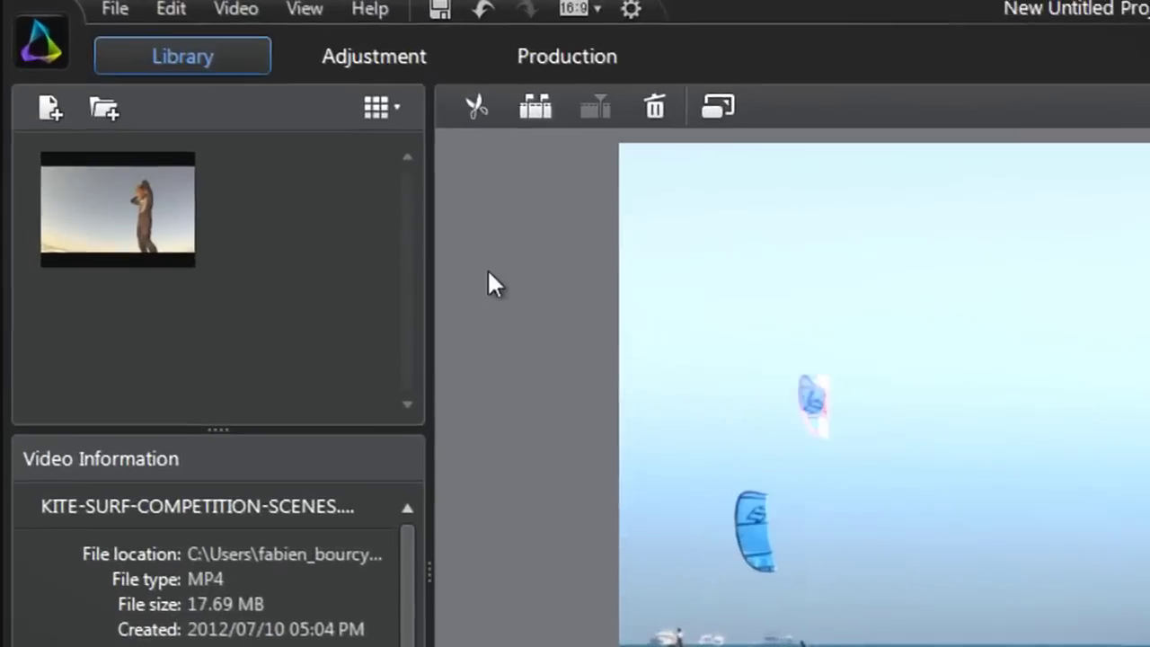
Switch the loaded kite-surf clip to the Adjustment tools
left_click(449, 58)
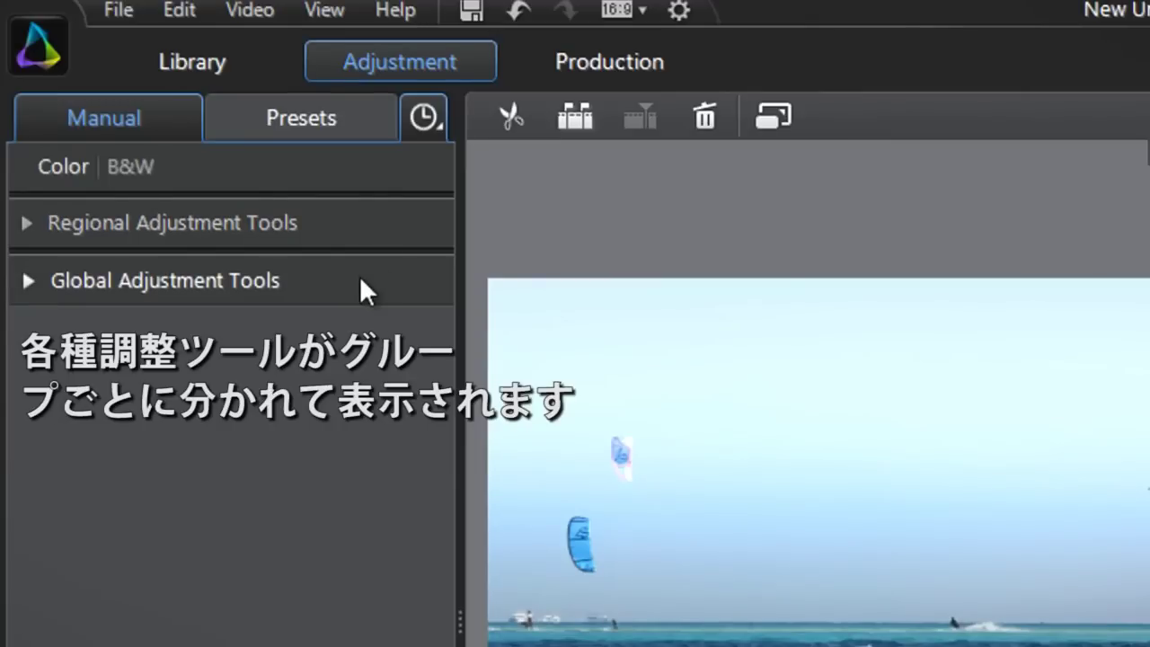
Pick the Gradient mask from the Regional Adjustment Tools
left_click(364, 229)
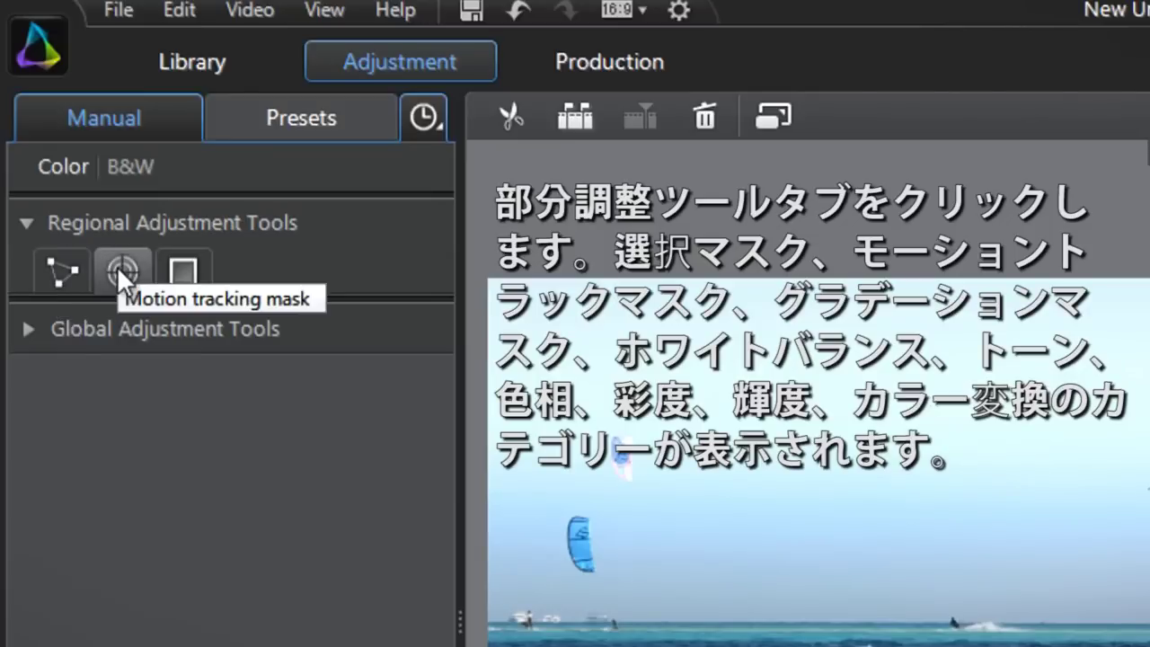
left_click(192, 264)
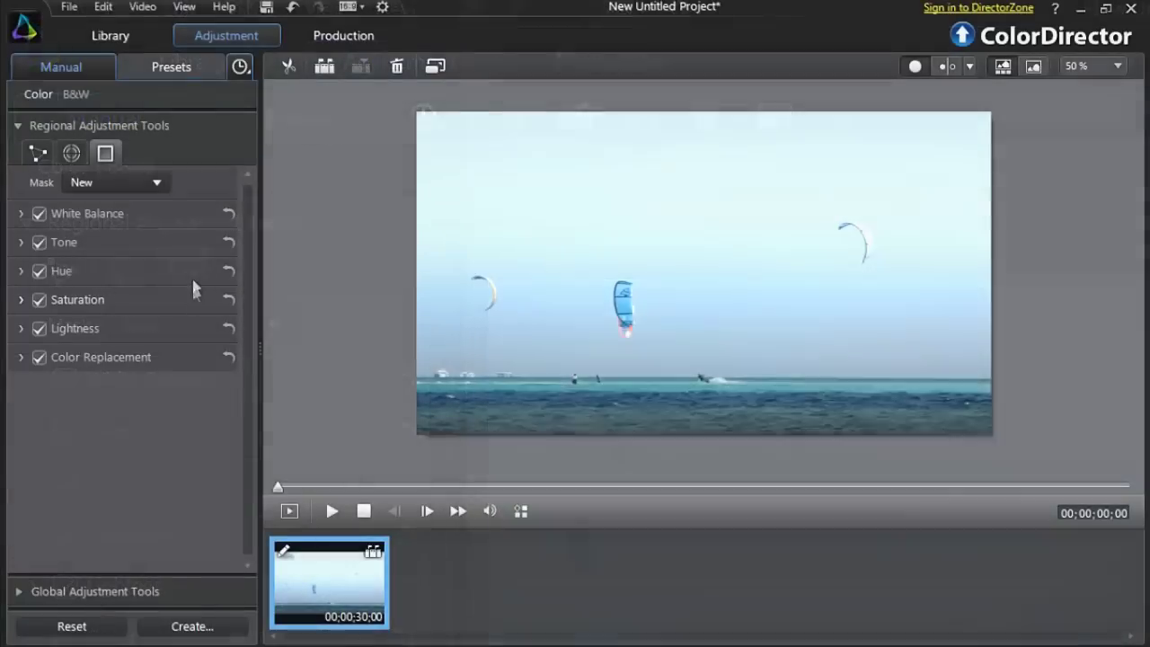
Start a new mask and draw a gradient down over the sky
left_click(136, 182)
left_click(135, 212)
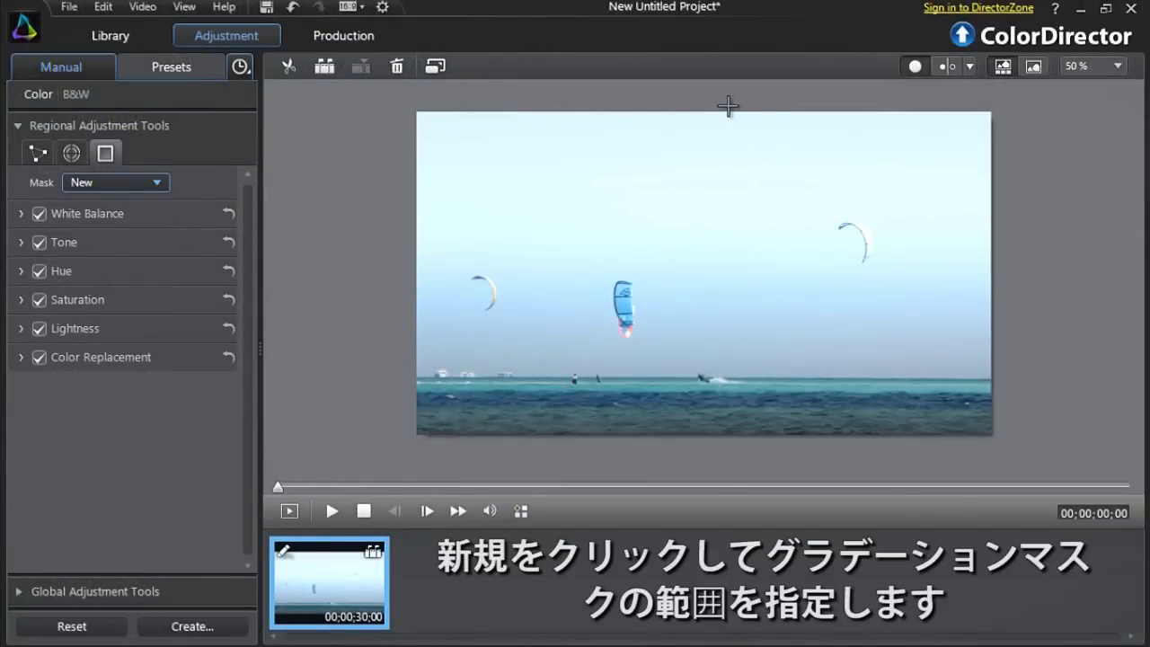
left_click_drag(727, 106, 733, 474)
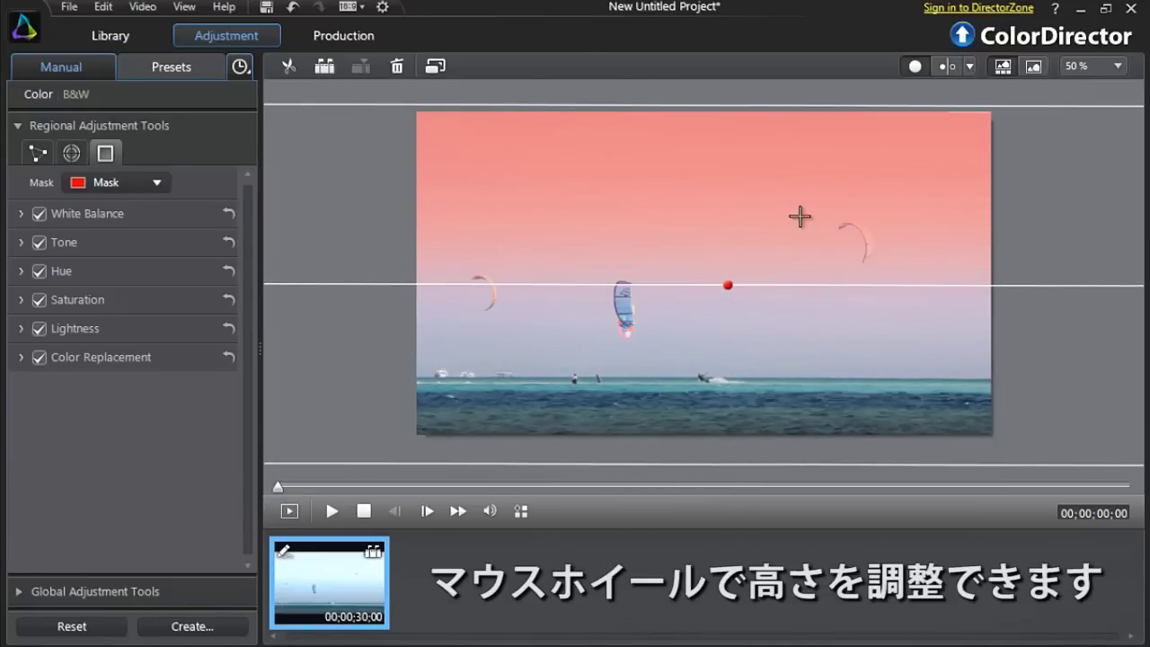
Refine the gradient's top edge, centre line and position over the sky
left_click_drag(763, 115, 764, 117)
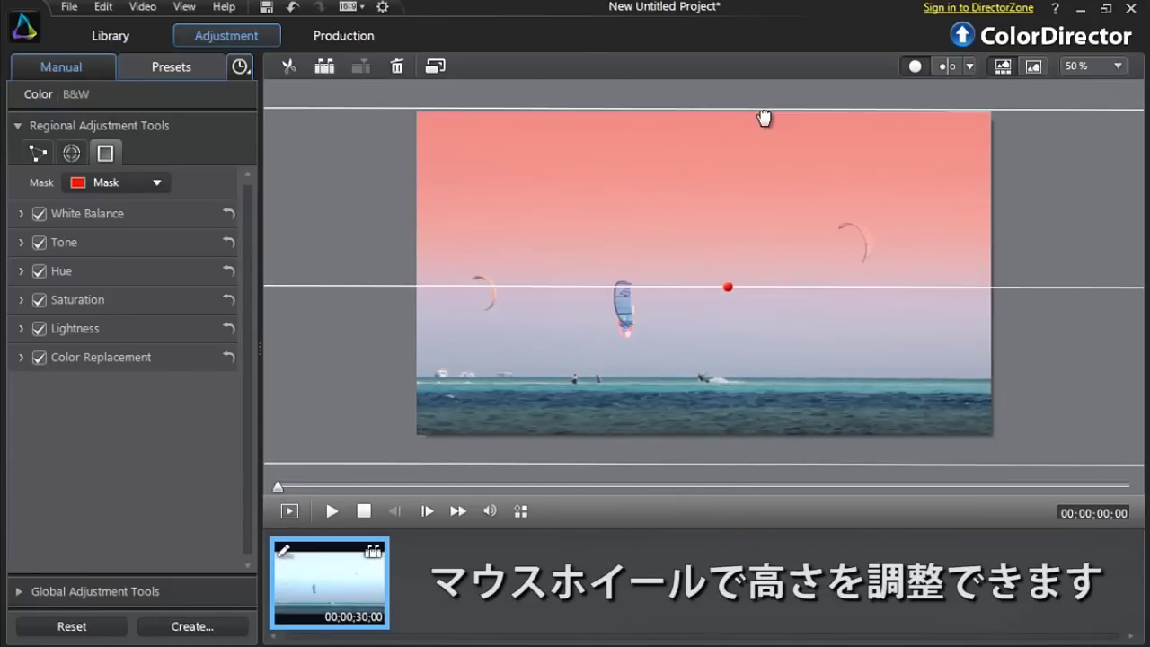
scroll(782, 473, "down", 2)
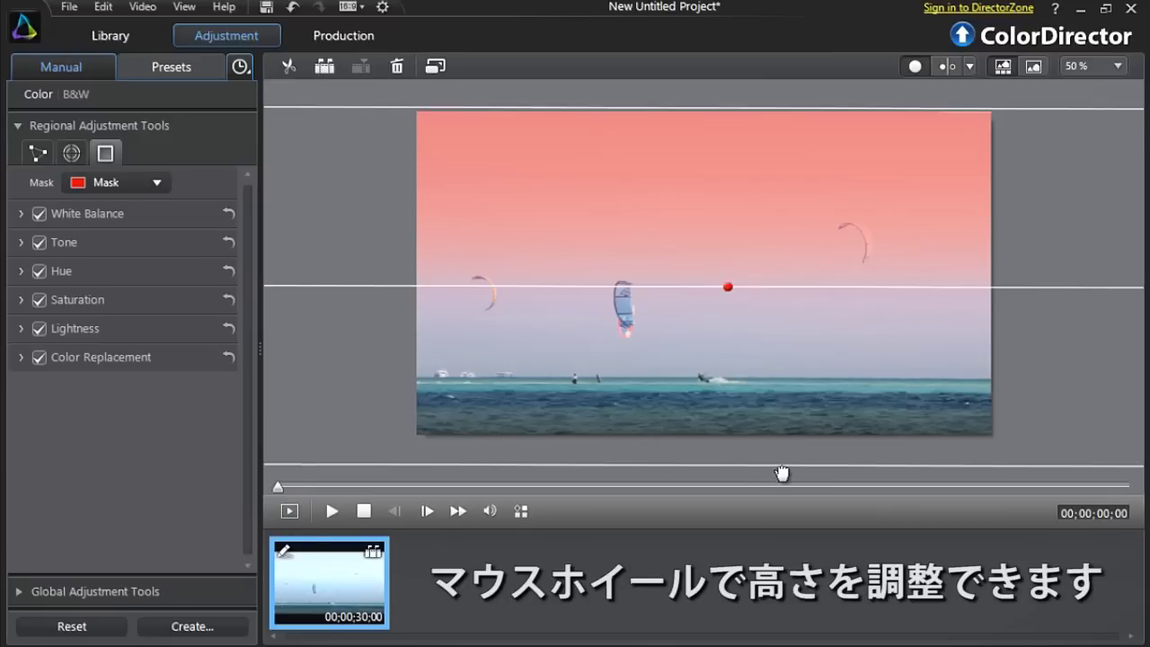
scroll(782, 469, "down", 2)
scroll(783, 461, "down", 2)
scroll(784, 444, "down", 2)
scroll(784, 445, "up", 2)
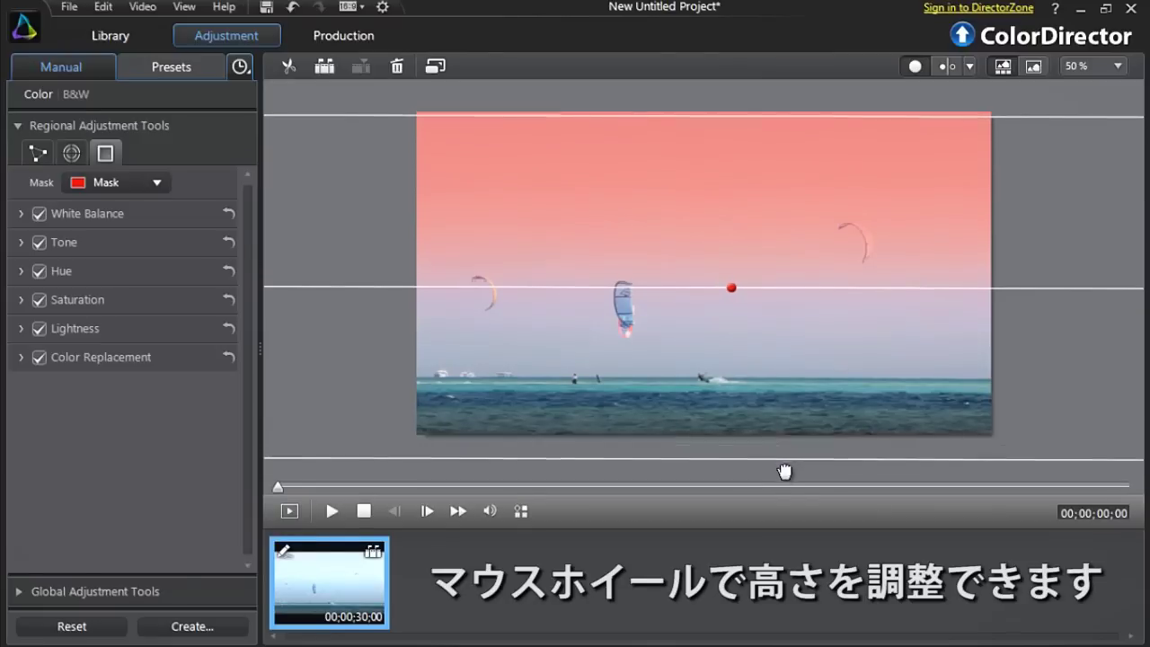
left_click_drag(785, 470, 784, 475)
scroll(783, 462, "down", 1)
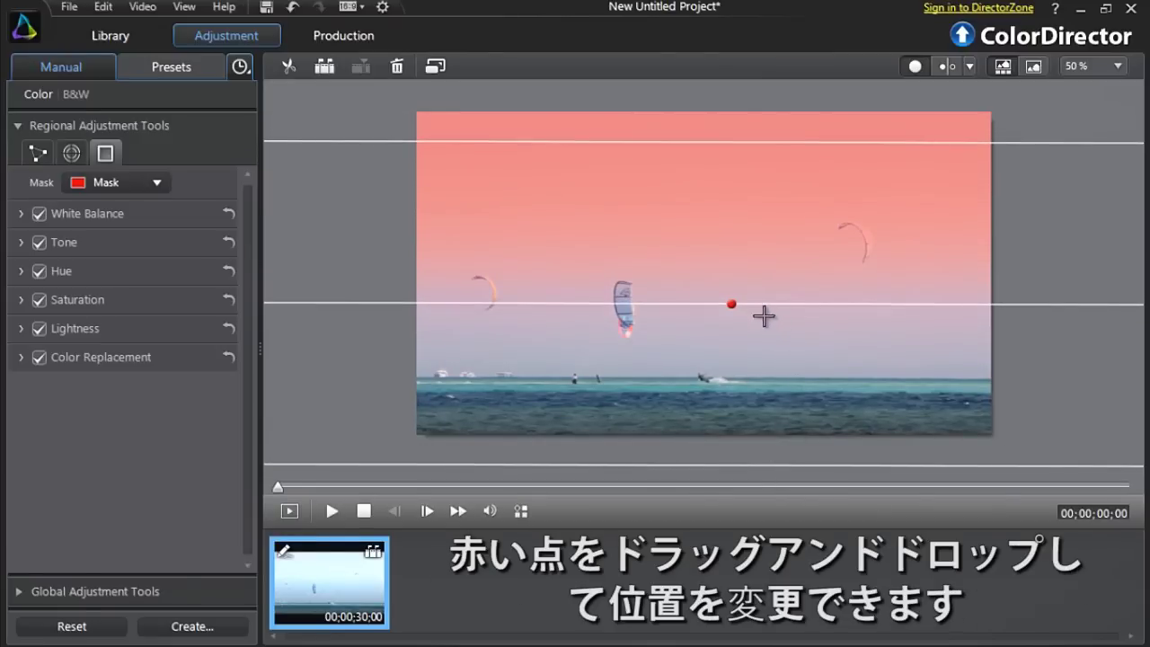
mouse_move(732, 306)
left_mouse_down()
mouse_move(732, 296)
mouse_move(735, 306)
left_mouse_up()
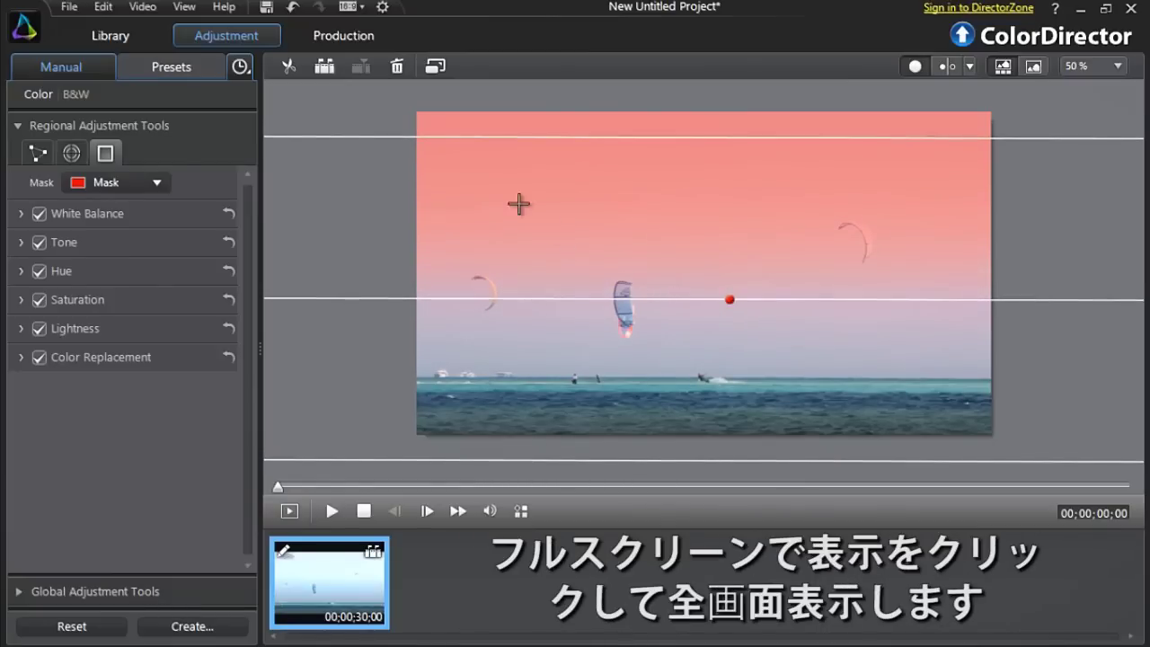
Level the gradient's angle in the full-screen preview, then exit full screen
left_click(437, 66)
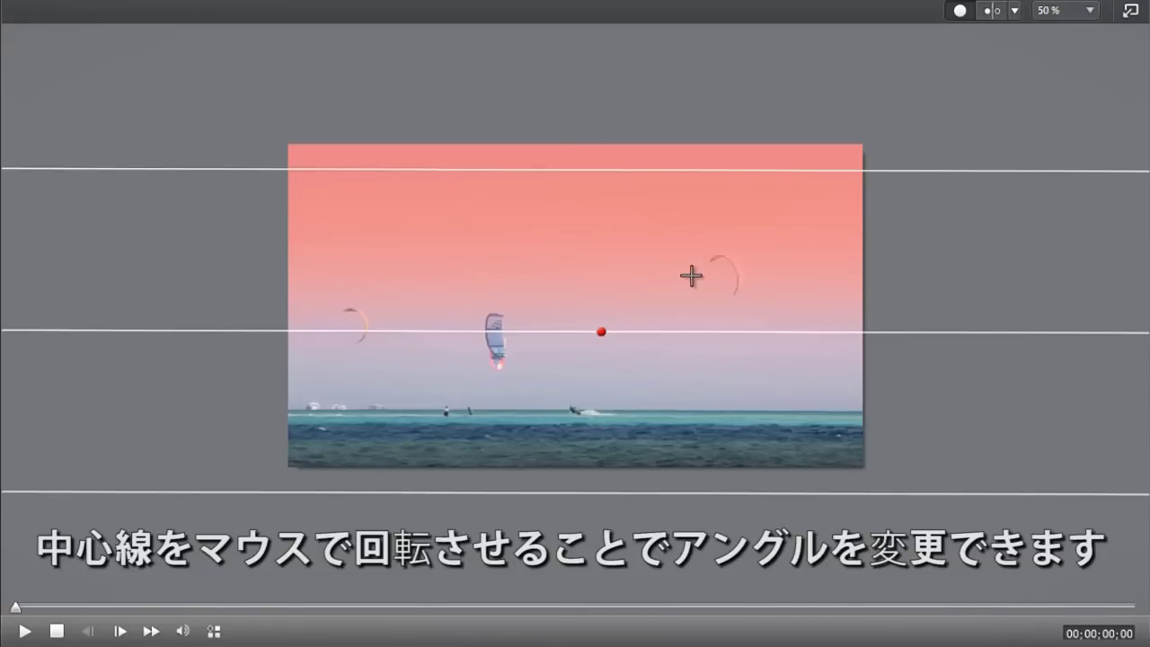
mouse_move(703, 332)
left_mouse_down()
mouse_move(707, 350)
mouse_move(727, 332)
left_mouse_up()
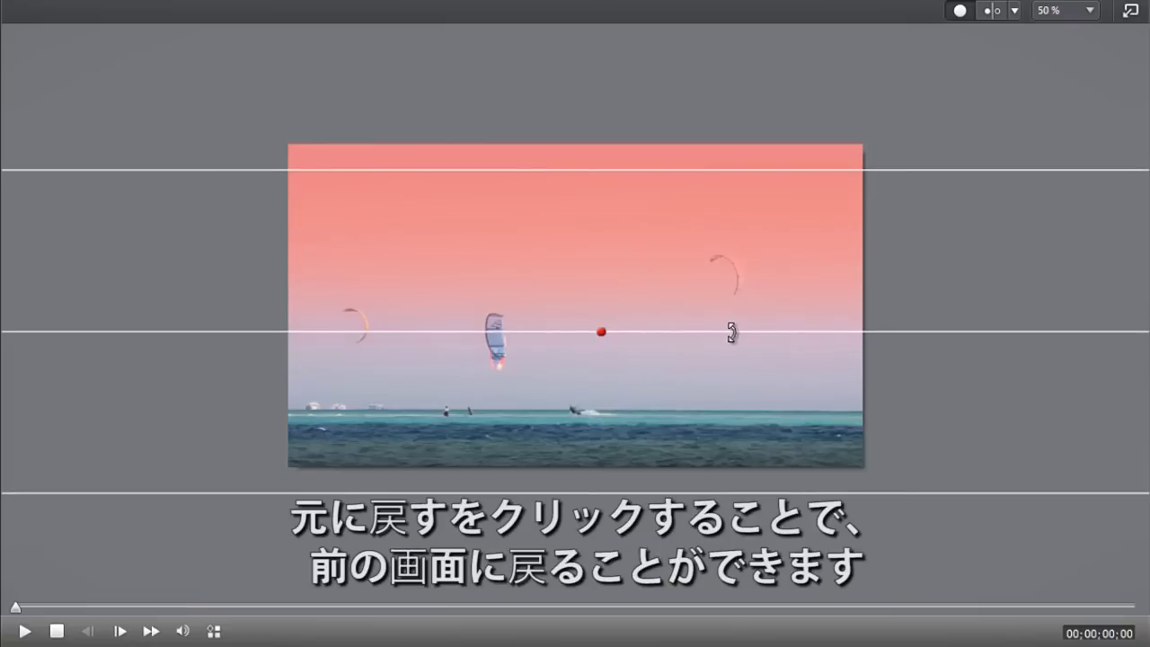
left_click(1137, 11)
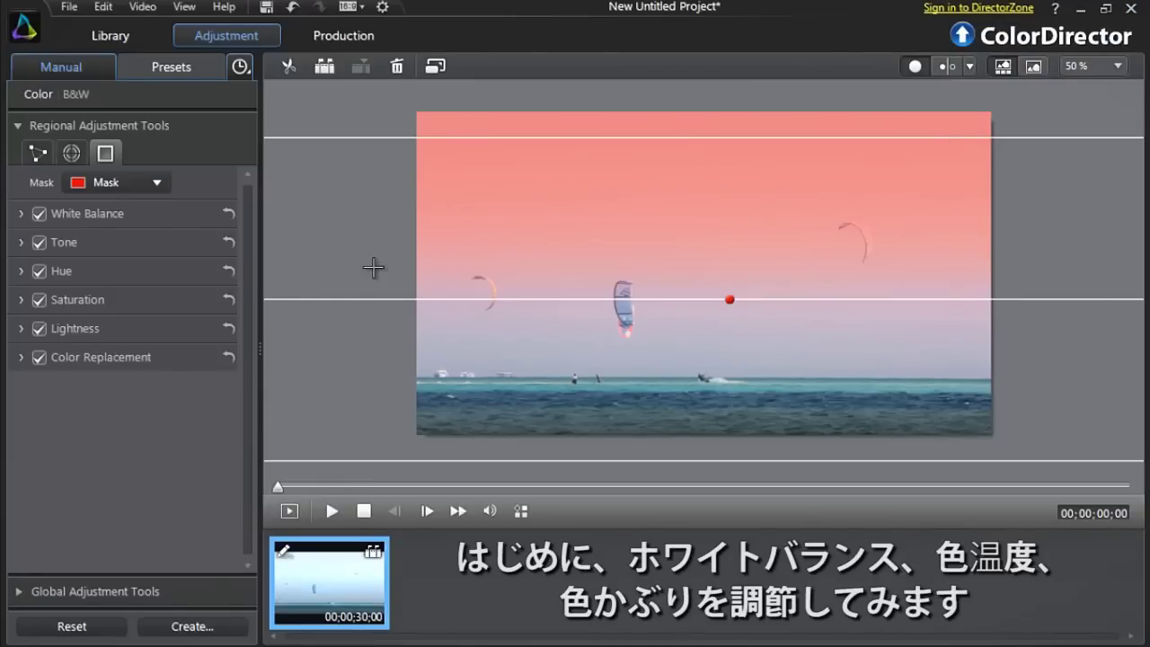
Grade the masked sky: temperature -36, tint -43, exposure -0.38, vibrancy 40, saturation 24
left_click(175, 215)
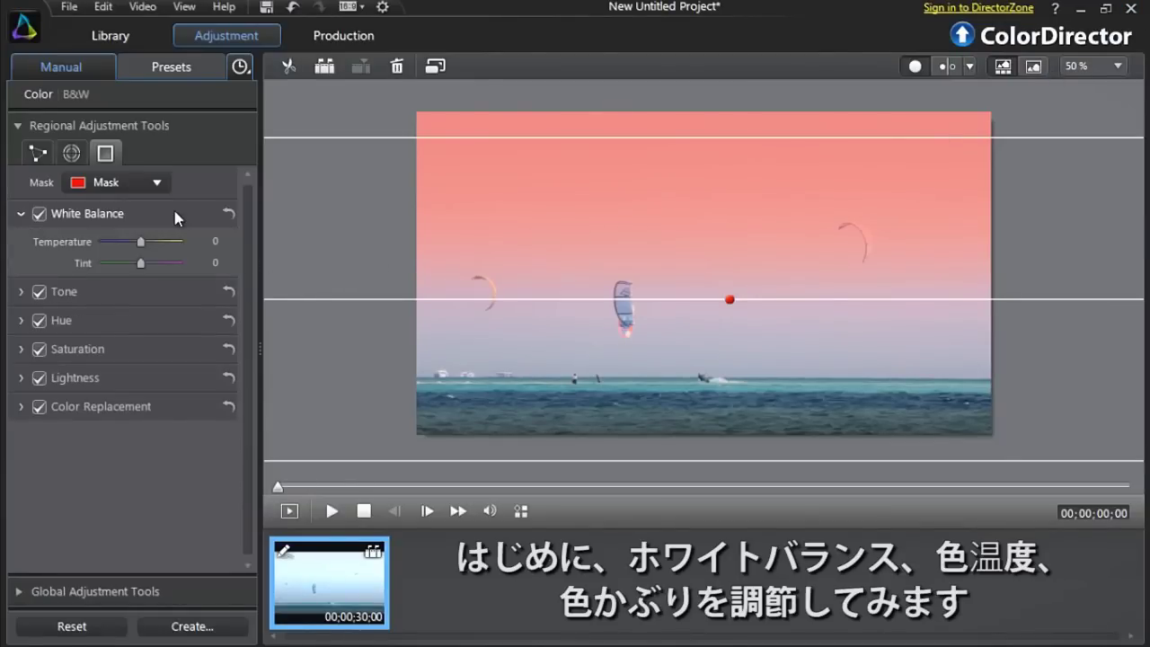
mouse_move(176, 241)
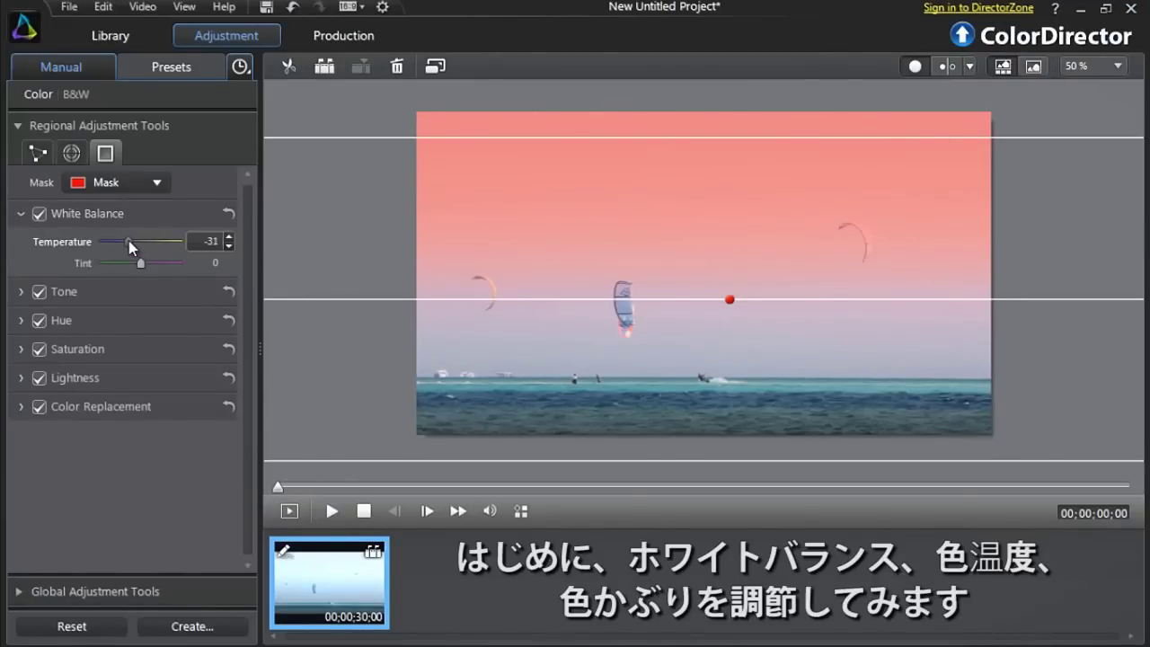
left_click_drag(131, 248, 129, 267)
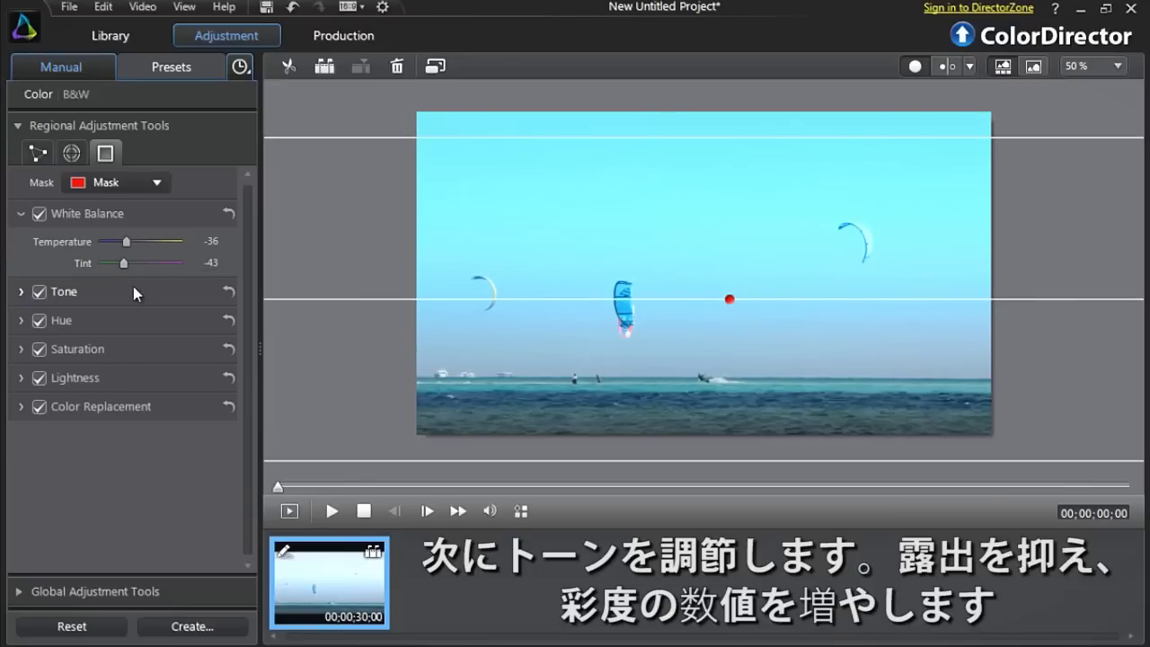
left_click(135, 292)
left_click_drag(141, 319, 137, 319)
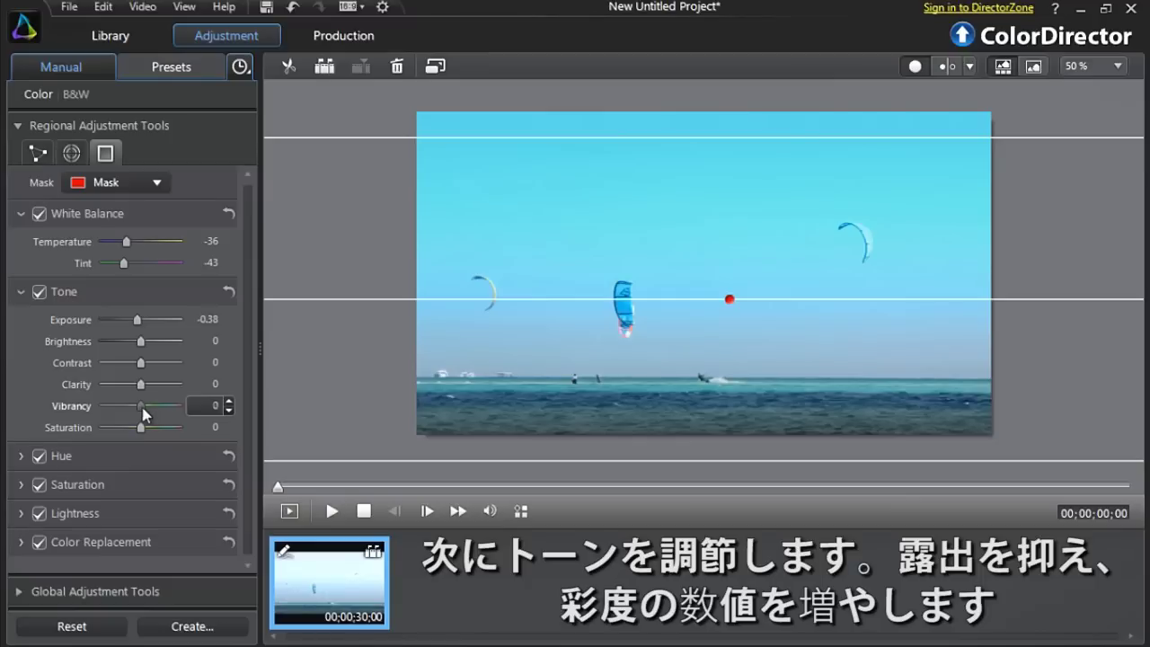
mouse_move(141, 405)
left_mouse_down()
mouse_move(160, 416)
mouse_move(150, 428)
left_mouse_up()
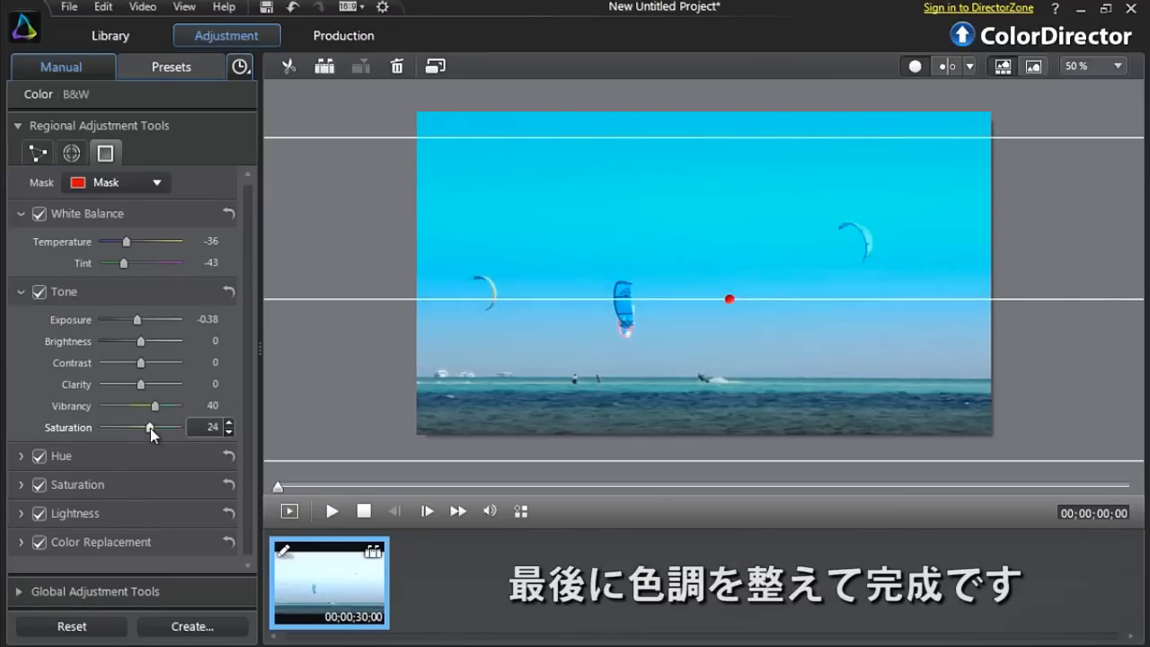
Set sky hue to aqua 36, blue 31, and saturation to aqua 33, blue 21
left_click(150, 454)
scroll(240, 454, "down", 3)
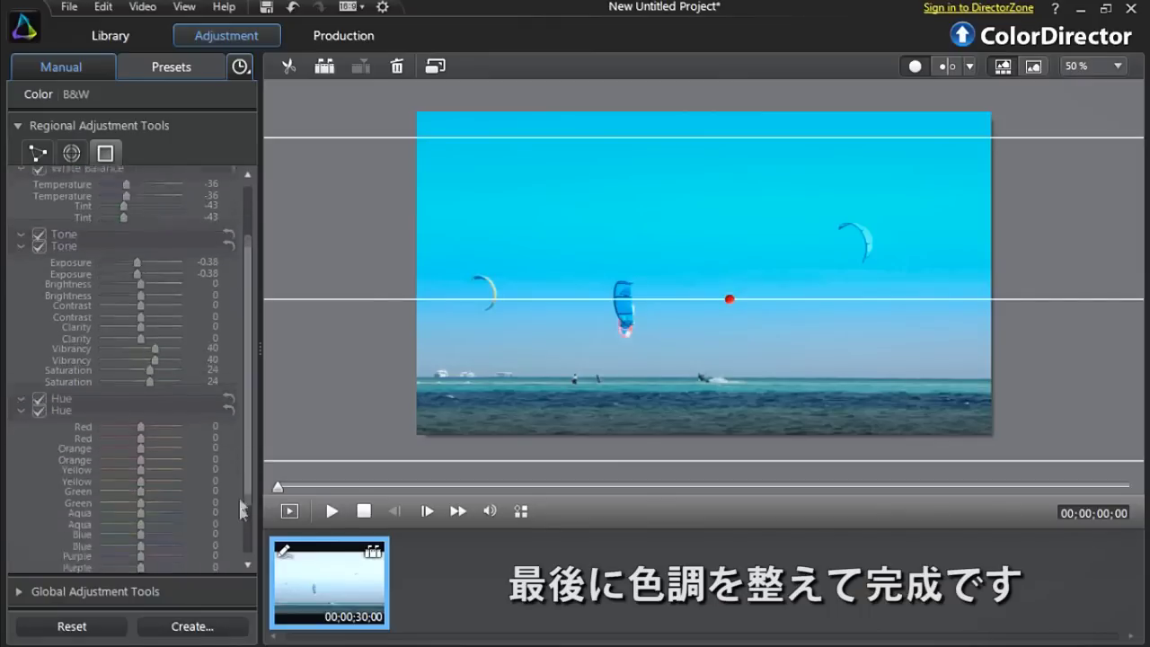
left_click_drag(143, 410, 155, 432)
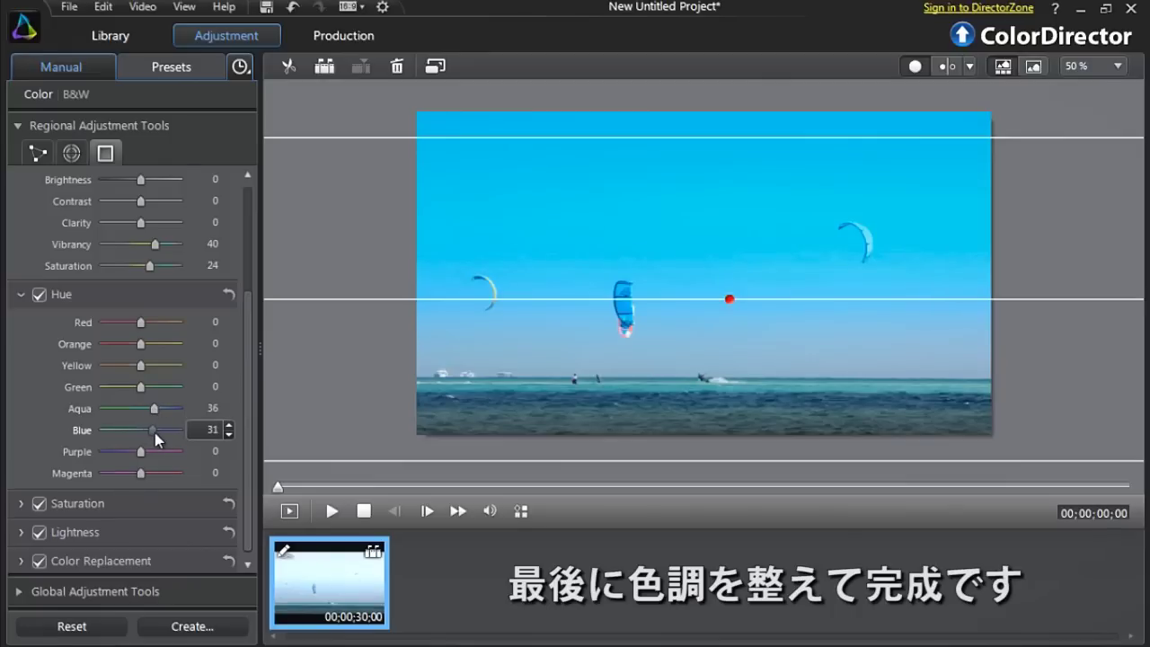
left_click(147, 500)
left_click_drag(248, 485, 248, 550)
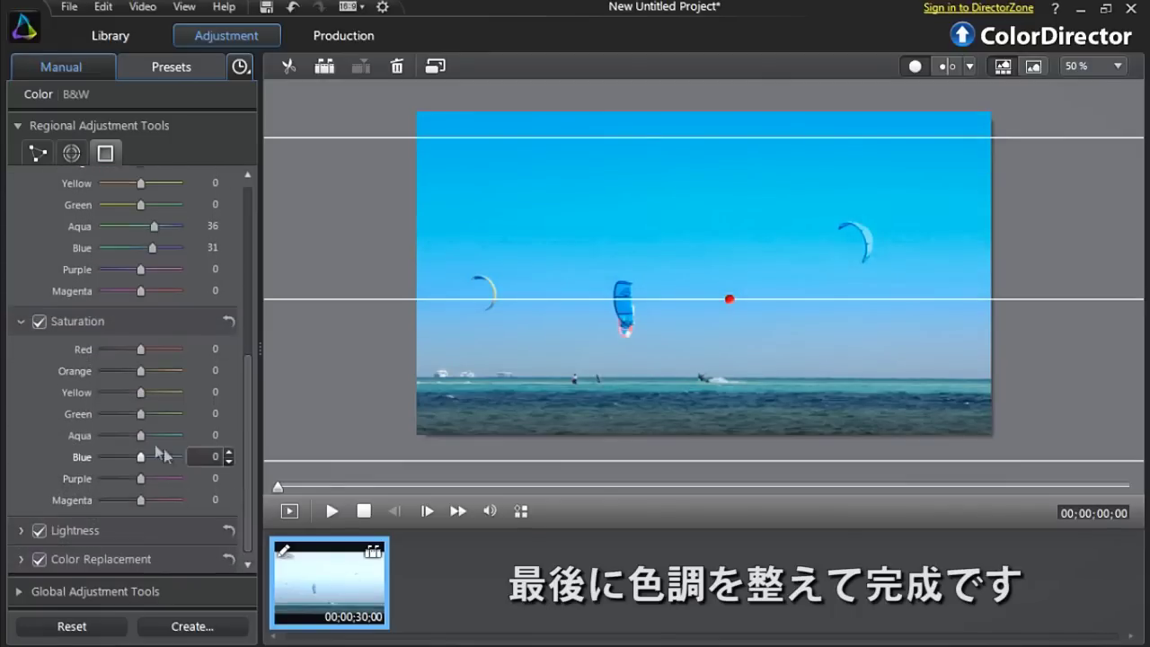
mouse_move(141, 436)
left_mouse_down()
mouse_move(155, 437)
mouse_move(151, 458)
left_mouse_up()
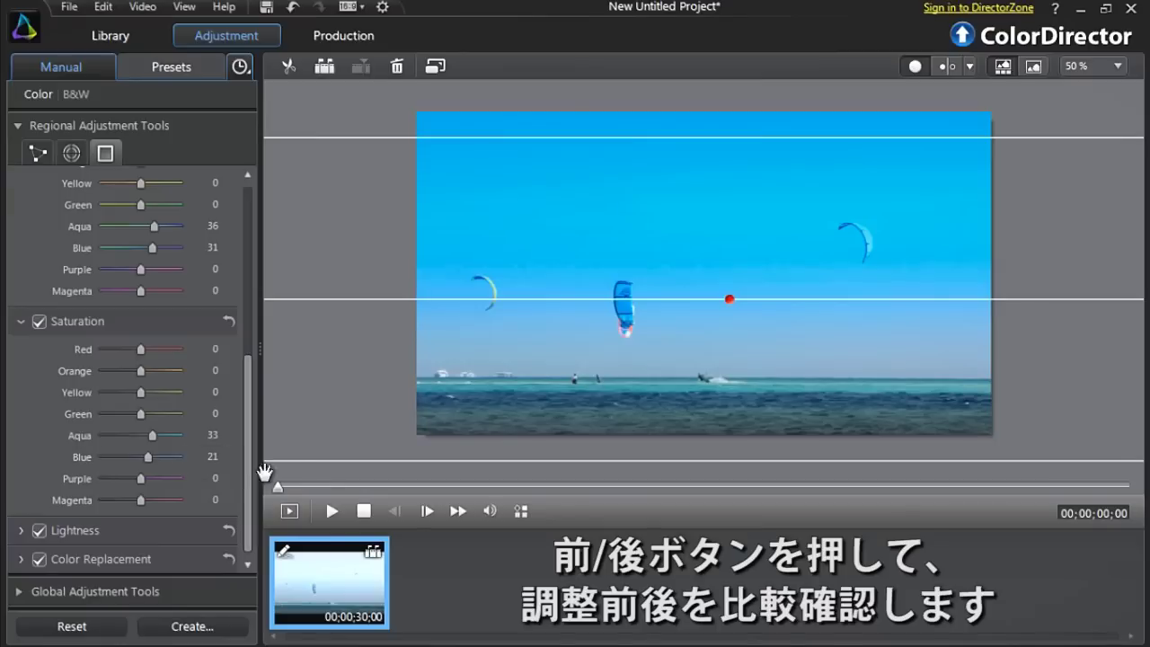
Play a before/after comparison of the graded sky, then show the village clip's global tone settings
left_click(947, 65)
key("space")
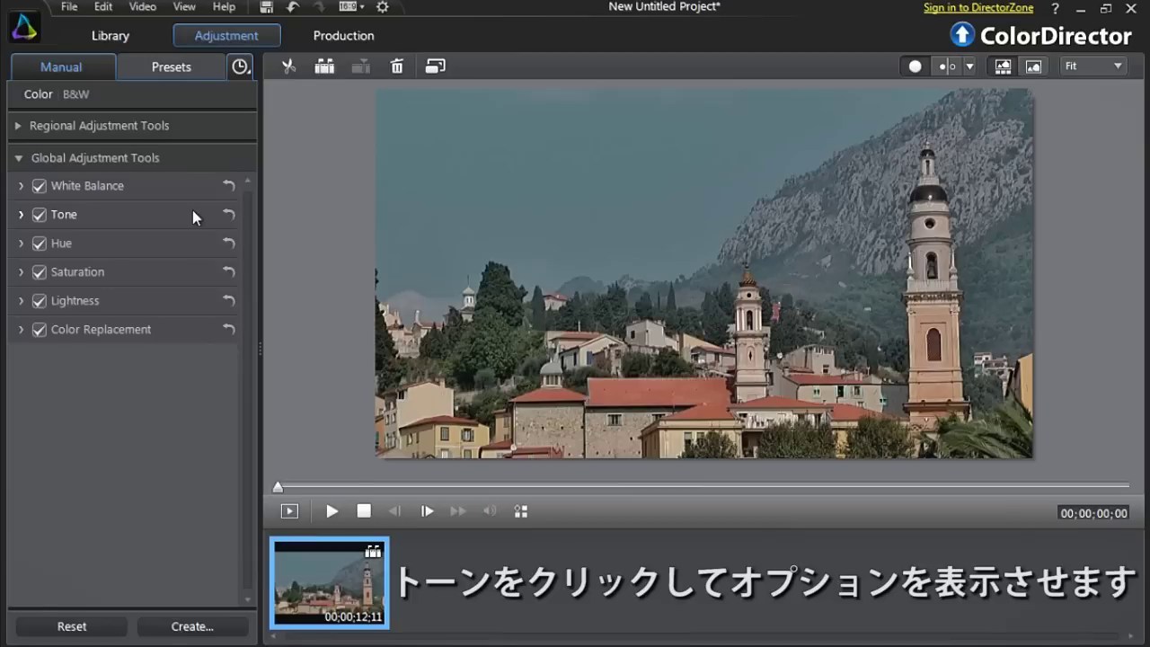
left_click(192, 211)
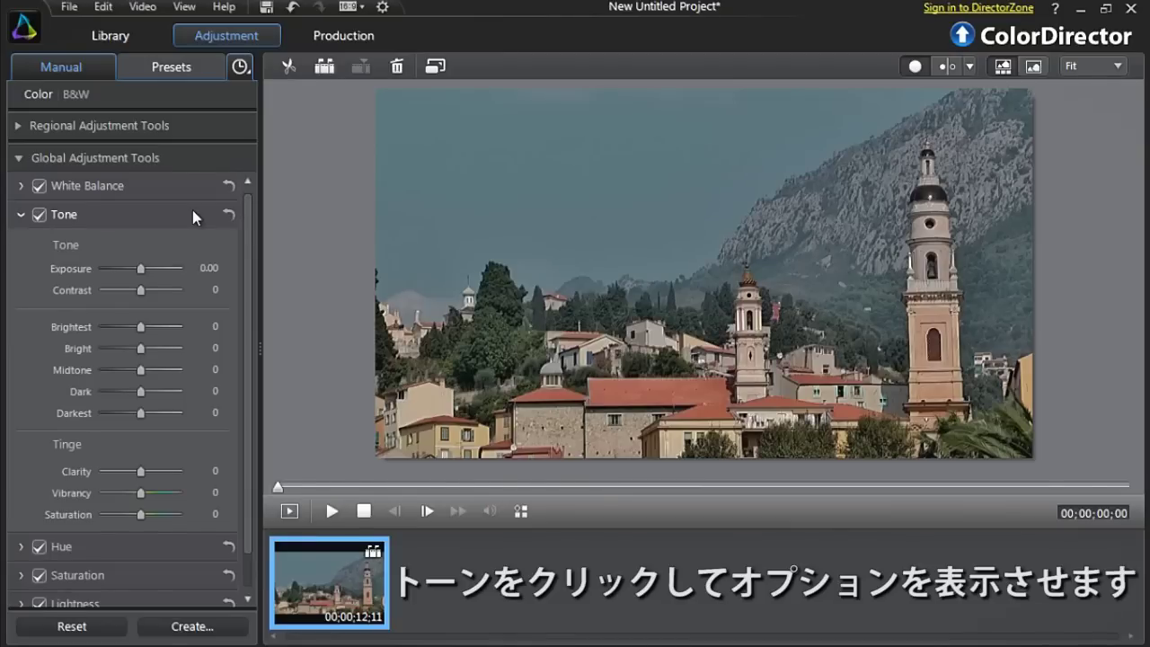
Set the village clip's exposure 0.57, brightest 43, vibrancy 7 and saturation 17
left_click_drag(140, 268, 148, 279)
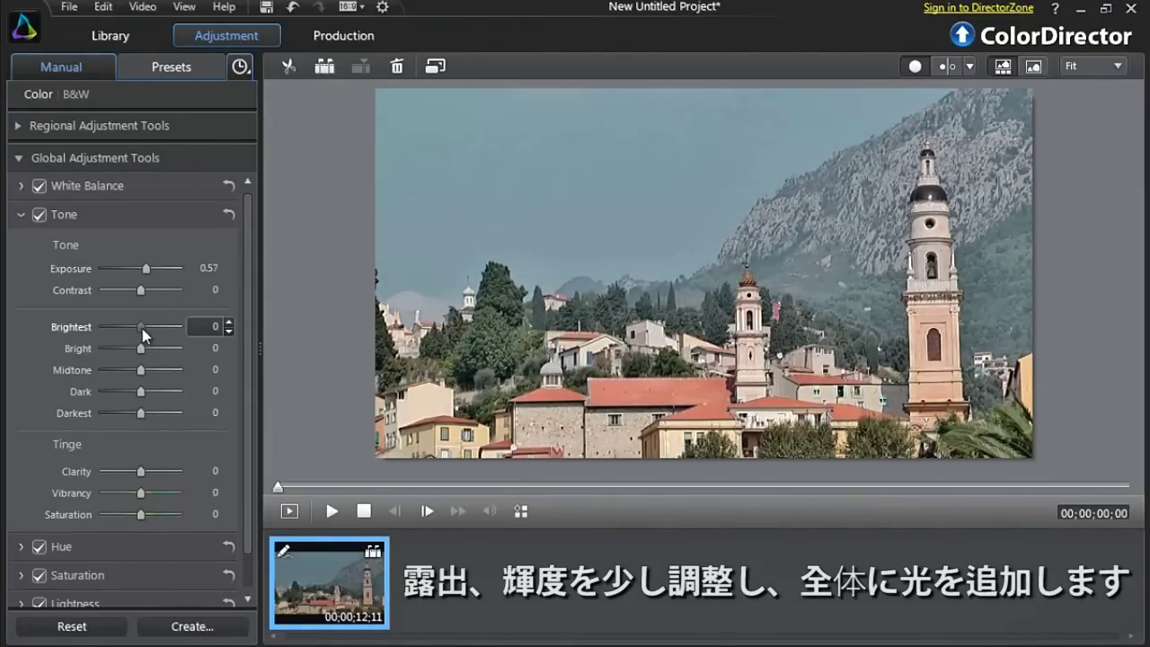
left_click_drag(150, 331, 158, 331)
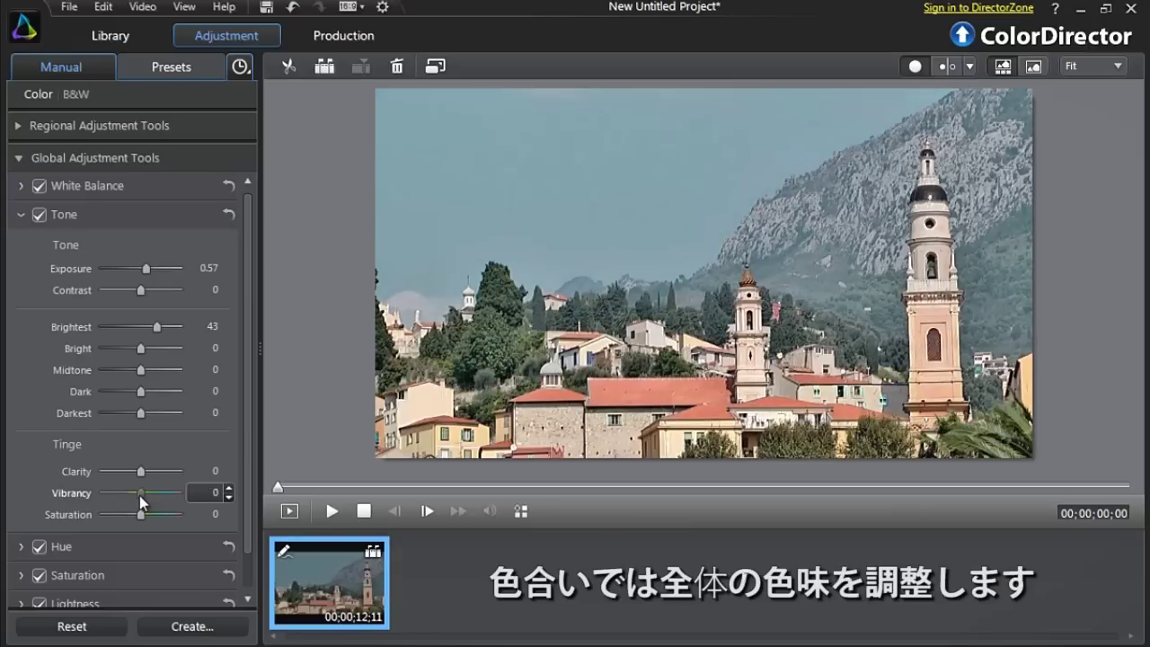
left_click_drag(142, 495, 142, 495)
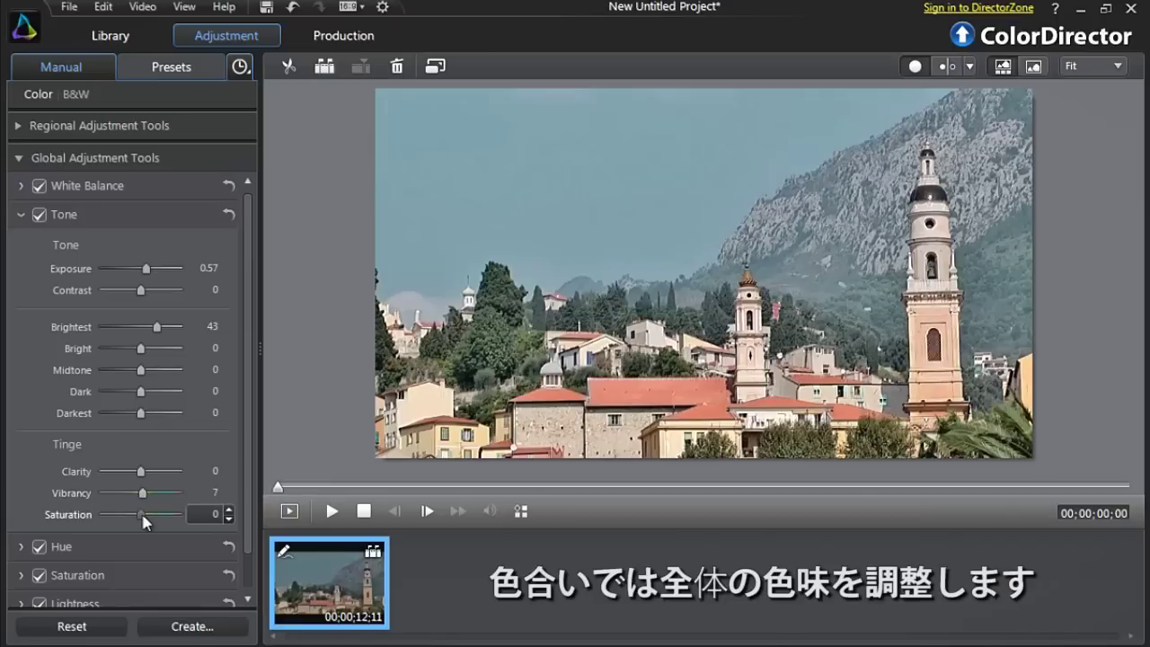
left_click_drag(150, 515, 148, 516)
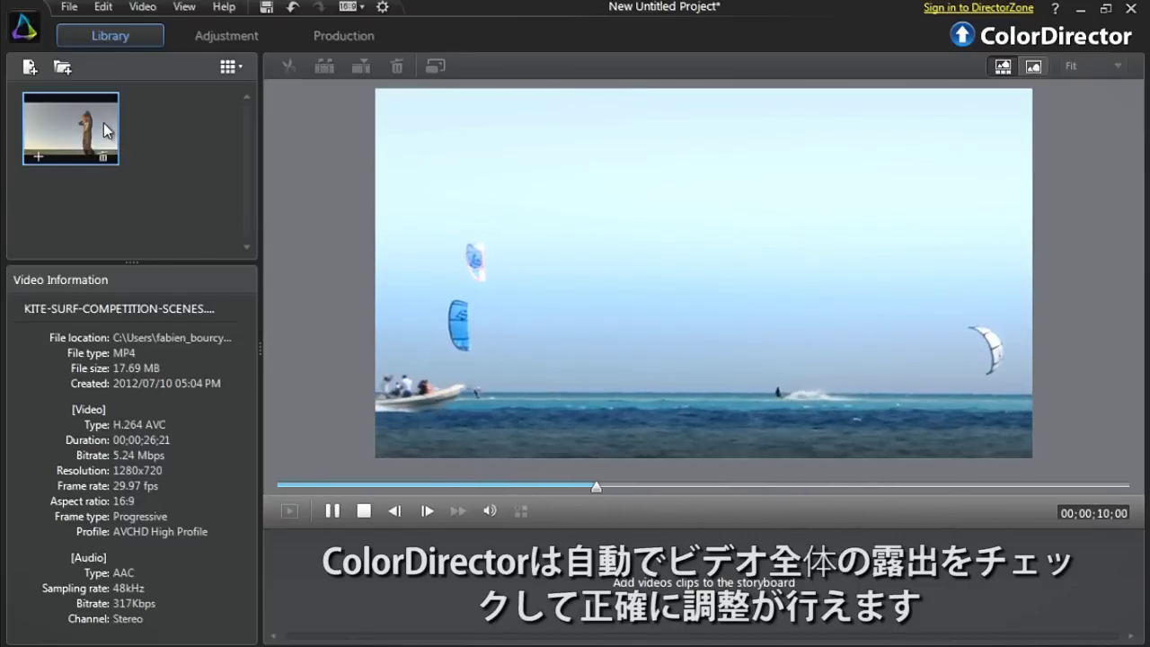
Add the kite-surf clip to the storyboard, accept its detected scenes, and select the second scene
left_click_drag(103, 130, 319, 588)
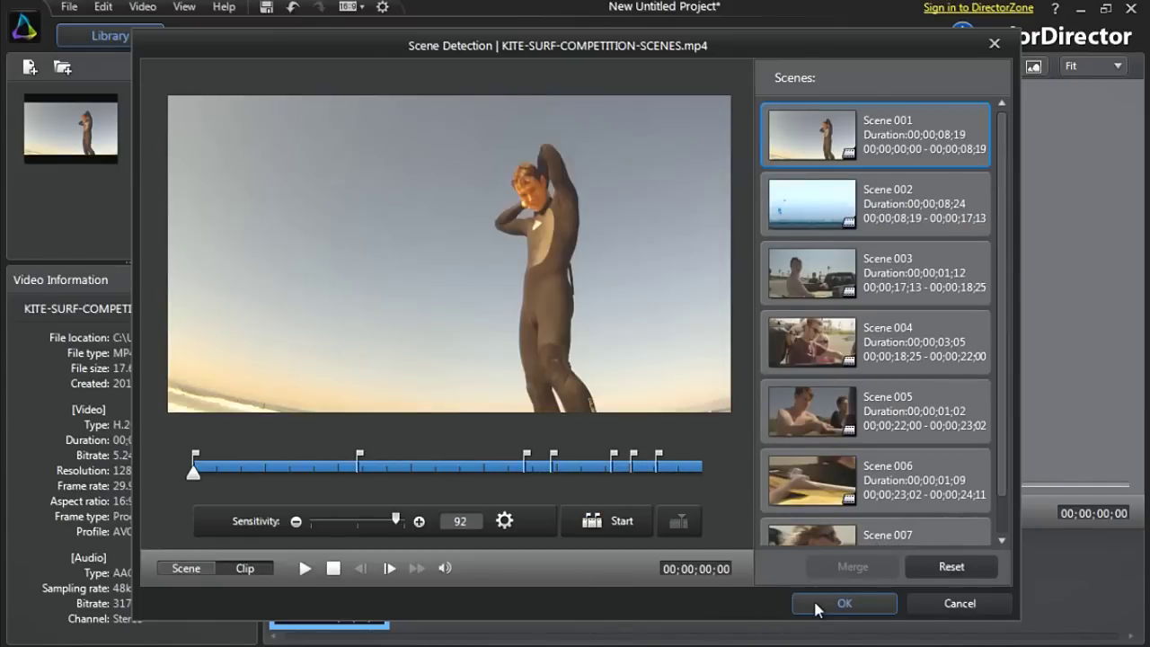
left_click(816, 608)
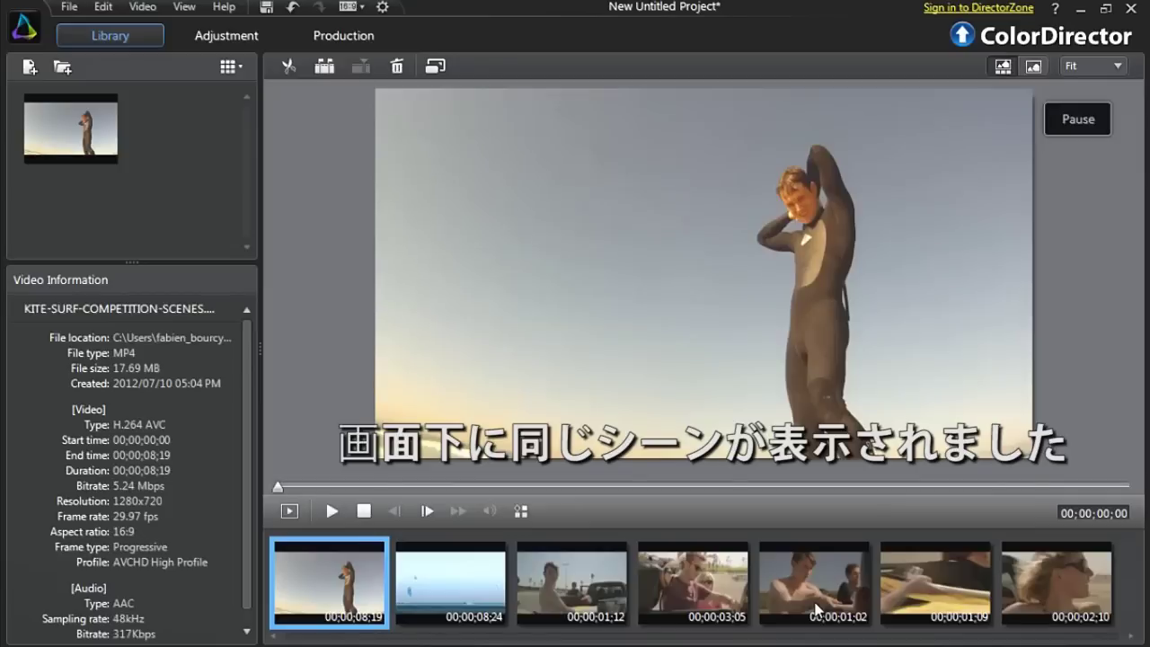
left_click(469, 575)
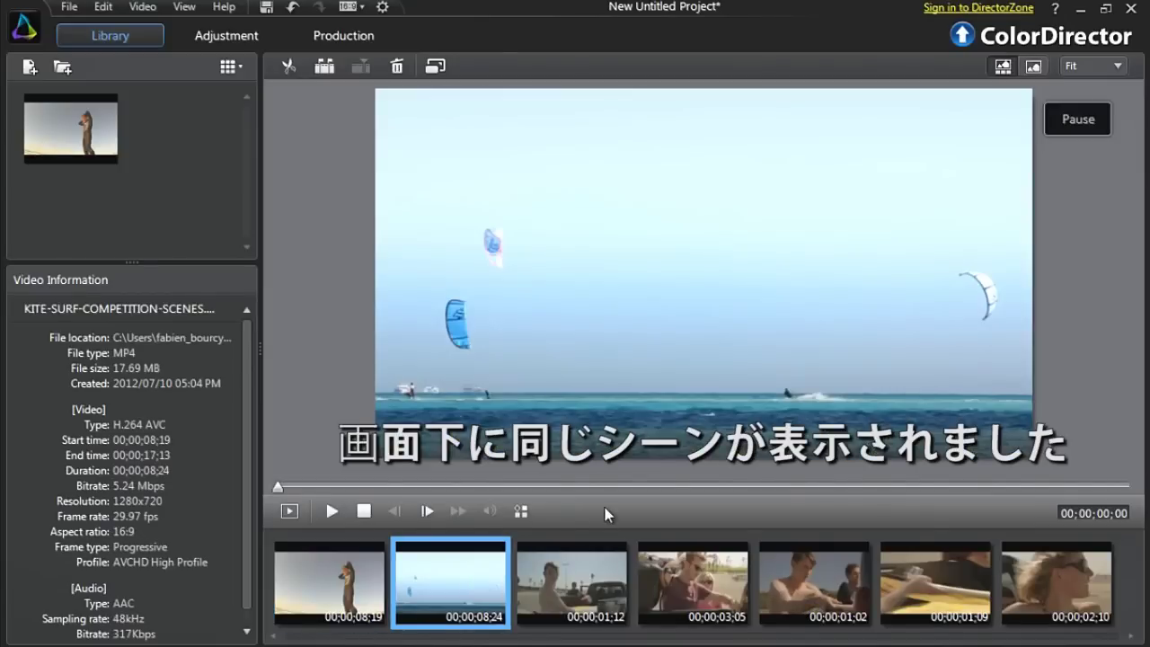